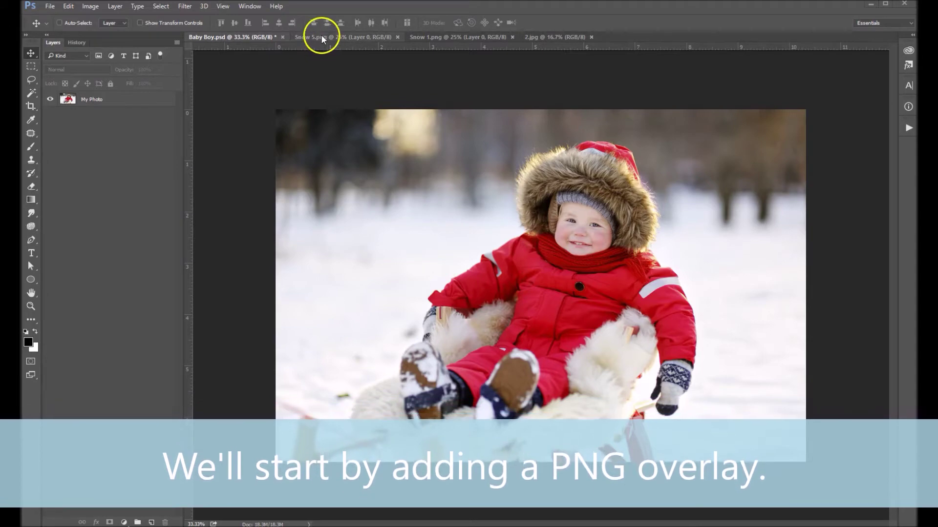
Switch to the Snow 5.png overlay document
click(339, 36)
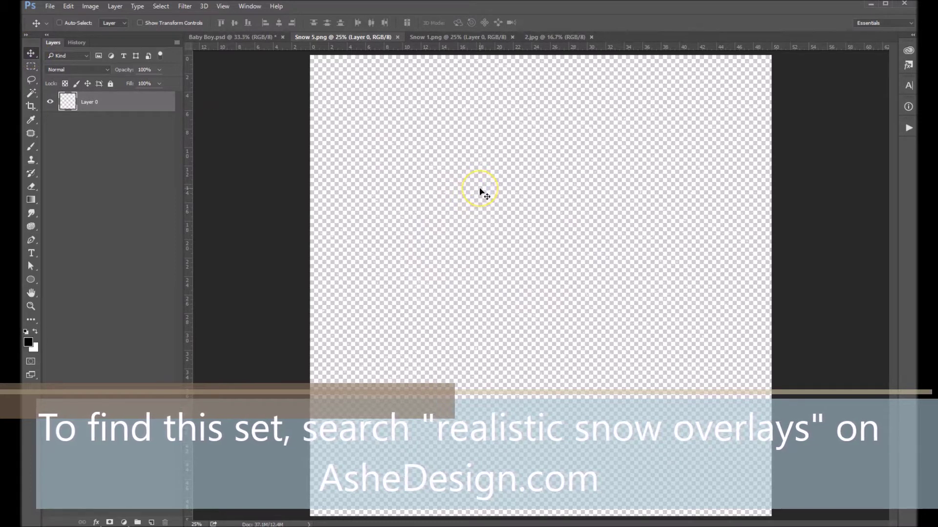
Drag the Snow 5 overlay into Baby Boy.psd as Layer 1, then nudge it down and left
drag(480, 192, 491, 217)
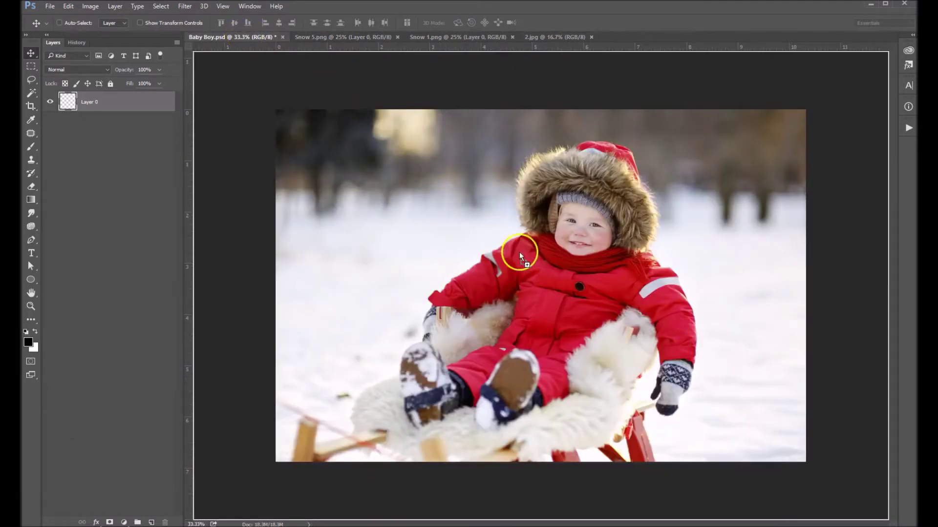
drag(529, 259, 529, 259)
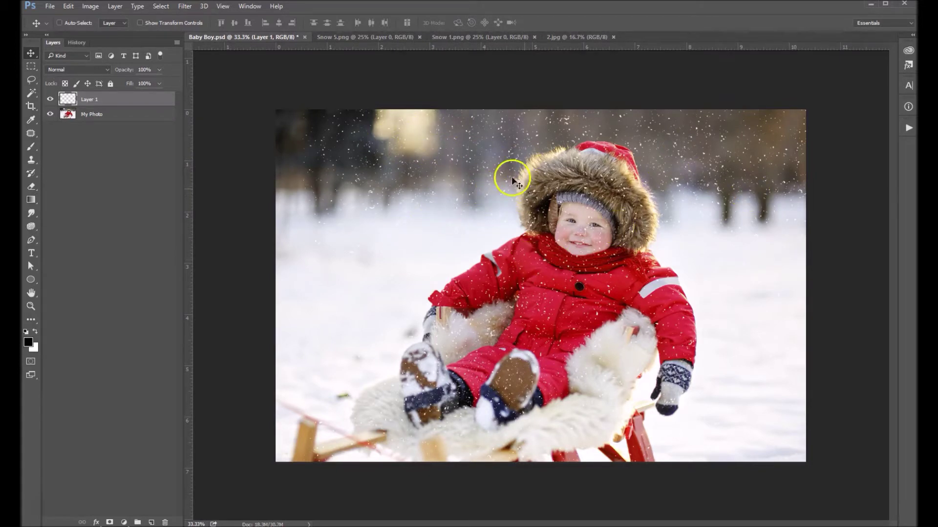
drag(561, 190, 519, 199)
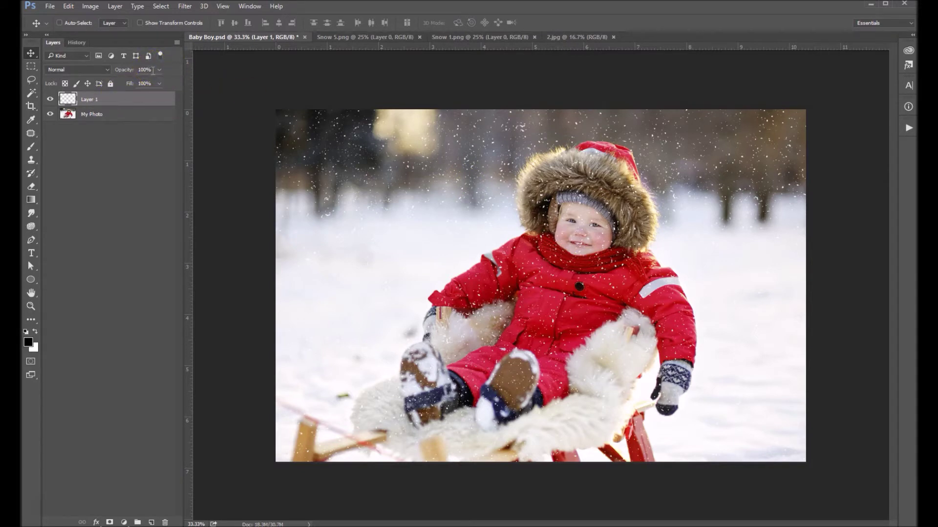
Set Layer 1's opacity to 50%
click(105, 70)
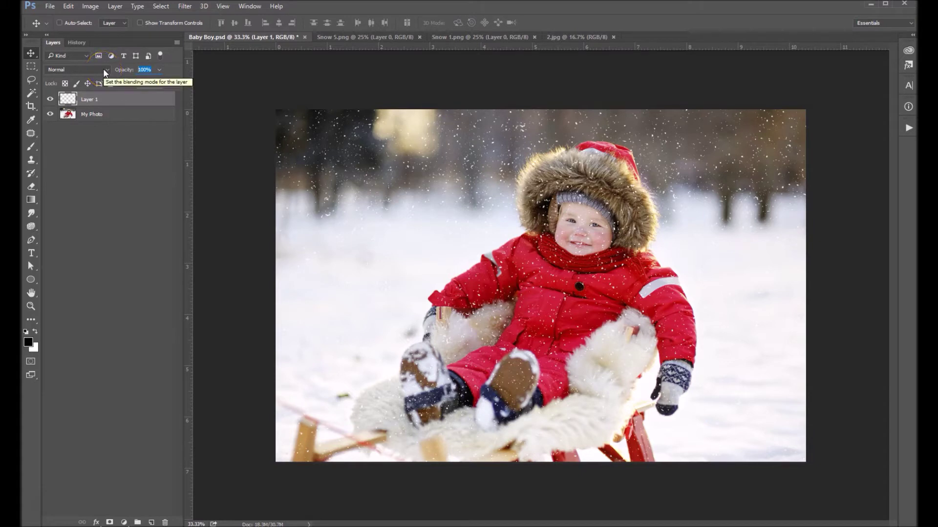
text(5)
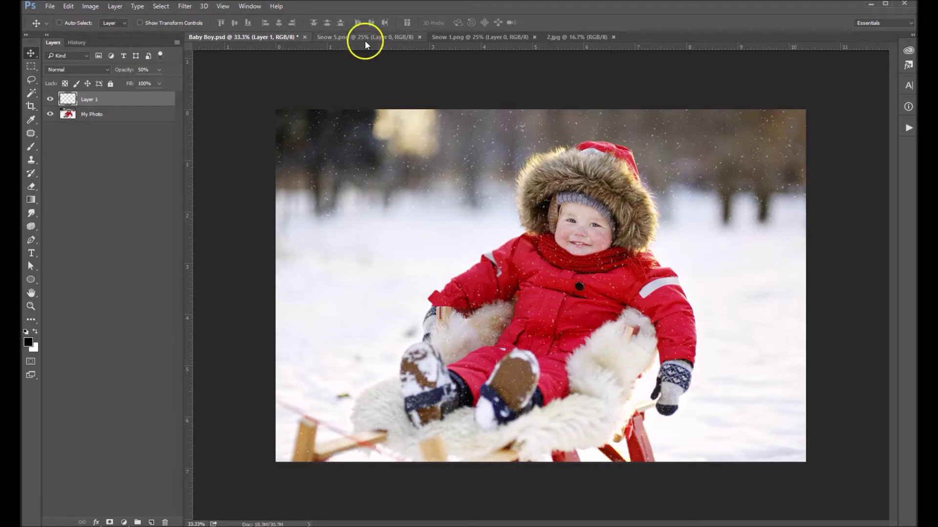
Bring the Snow 1.png bokeh snow into Baby Boy.psd as Layer 2 and reposition it
click(462, 37)
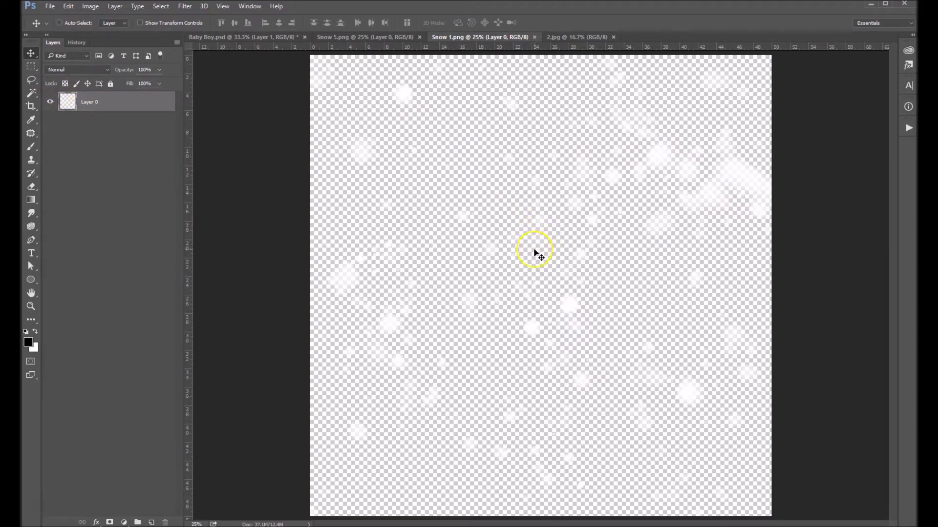
mouse_move(534, 250)
mouse_down()
mouse_move(419, 178)
mouse_move(256, 36)
mouse_move(378, 121)
mouse_move(528, 242)
mouse_move(538, 261)
mouse_up()
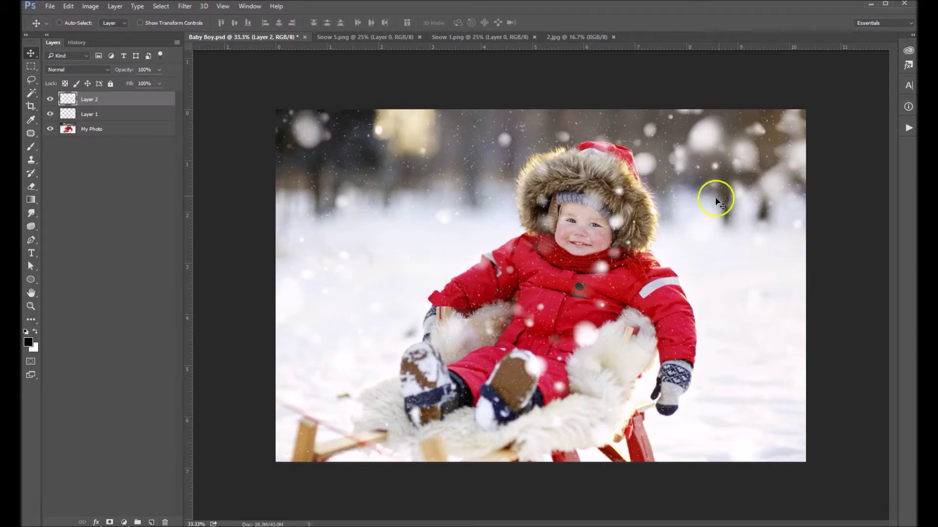
mouse_move(654, 224)
mouse_down()
mouse_move(634, 215)
mouse_move(585, 245)
mouse_move(561, 215)
mouse_move(594, 239)
mouse_move(646, 242)
mouse_move(640, 285)
mouse_move(670, 234)
mouse_move(663, 215)
mouse_up()
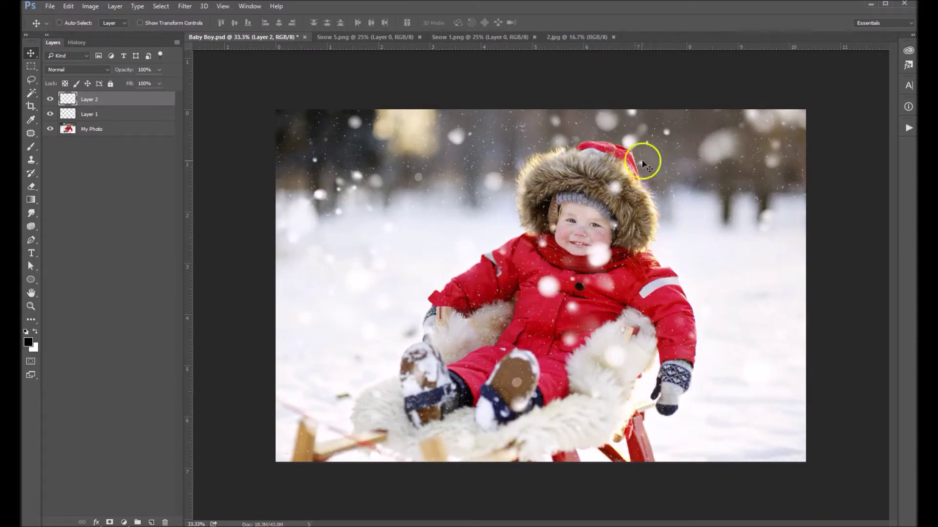
Set Layer 2's opacity to 75%, then delete Layer 1, the first snow overlay
click(145, 69)
text(75)
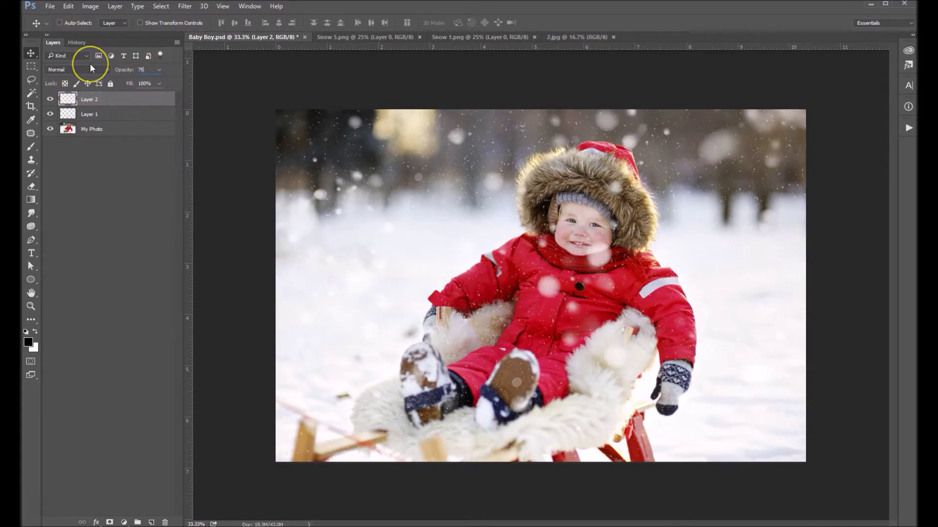
key(Return)
drag(92, 97, 100, 114)
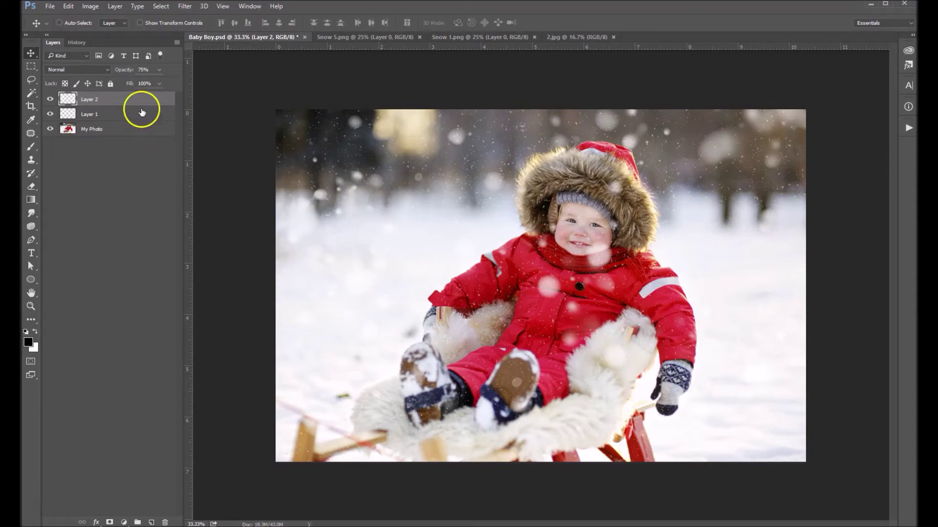
drag(140, 110, 165, 522)
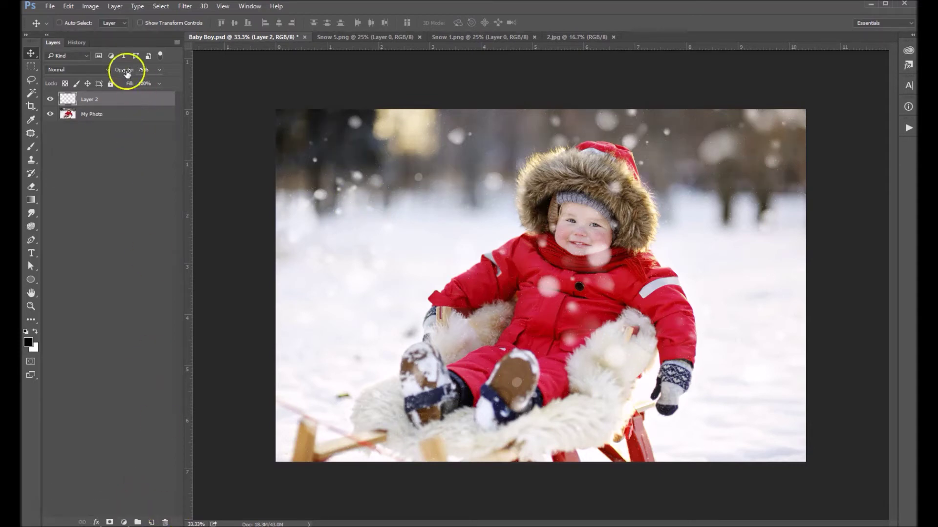
Delete the bokeh snow Layer 2 and switch to the 2.jpg snowflake image
drag(130, 98, 165, 522)
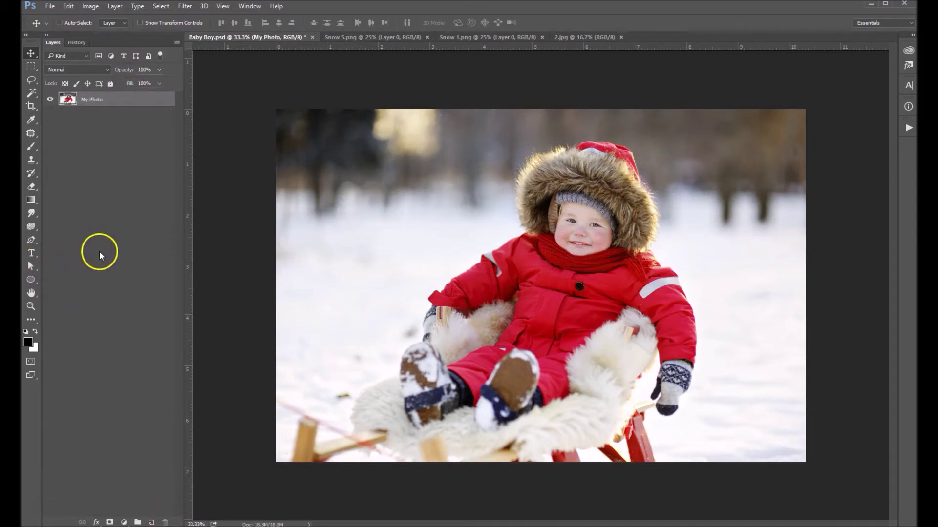
click(592, 35)
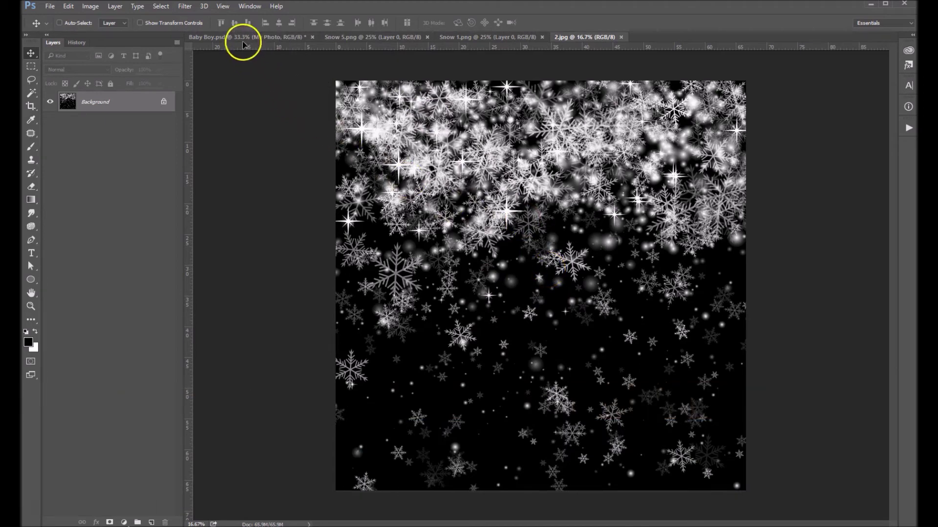
Drop the 2.jpg snowflake image into Baby Boy.psd as Layer 1 above My Photo
mouse_move(243, 44)
mouse_down()
mouse_move(238, 37)
mouse_move(248, 56)
mouse_up()
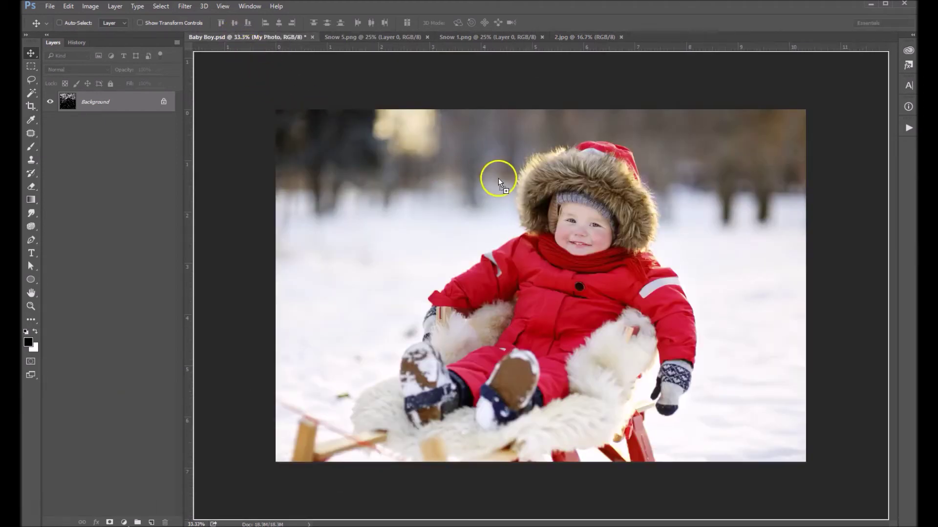
drag(498, 178, 831, 272)
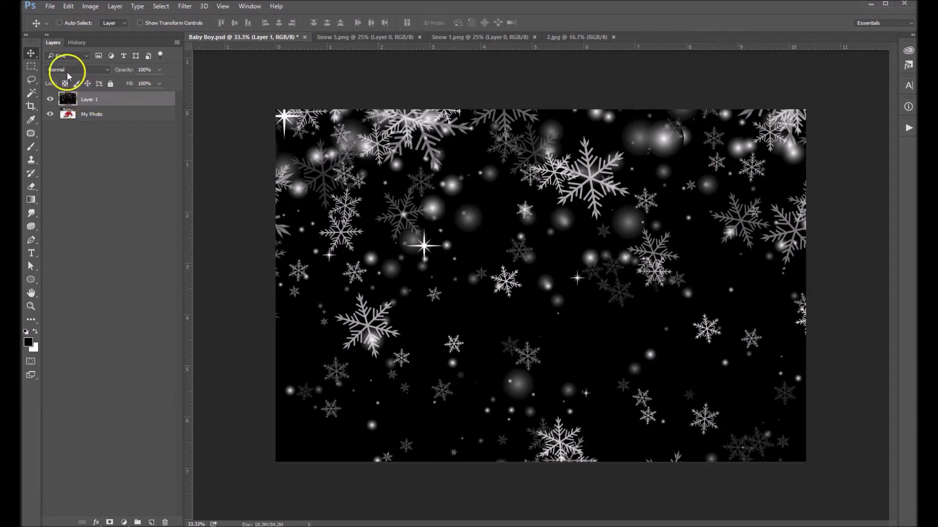
Set Layer 1's blend mode to Screen and shift the snowflakes into better spots over the child
click(65, 69)
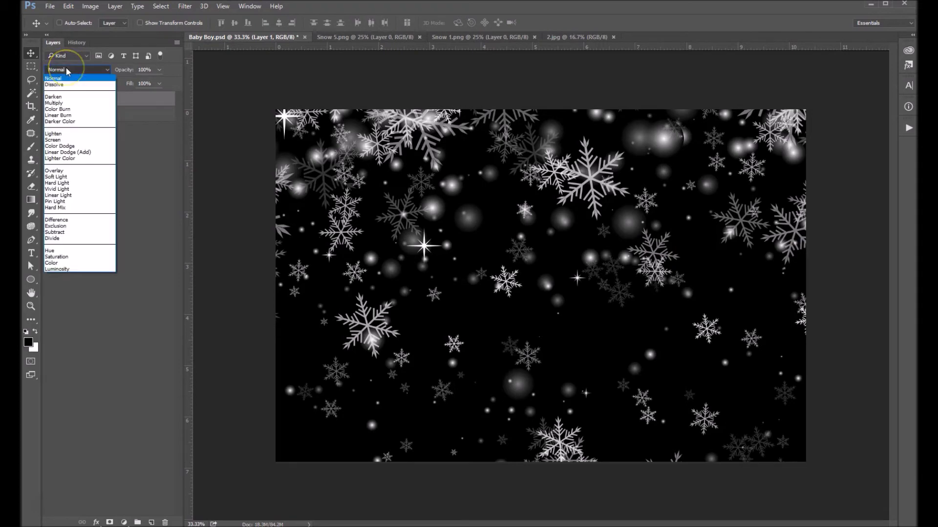
click(62, 141)
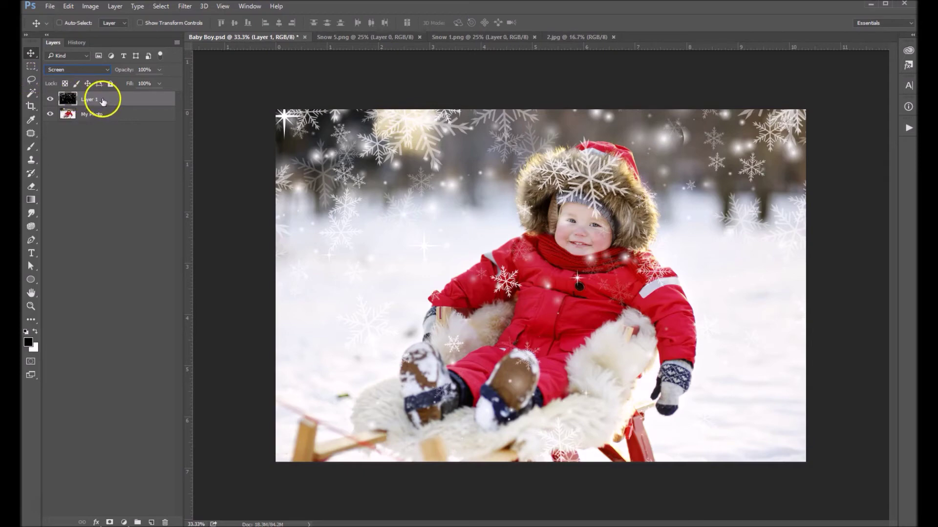
drag(565, 307, 581, 292)
drag(579, 292, 576, 292)
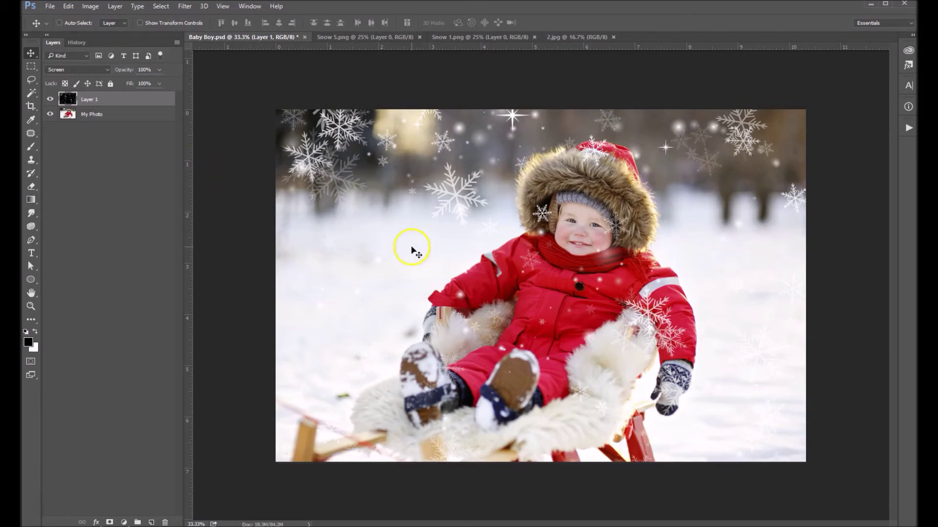
drag(479, 293, 528, 320)
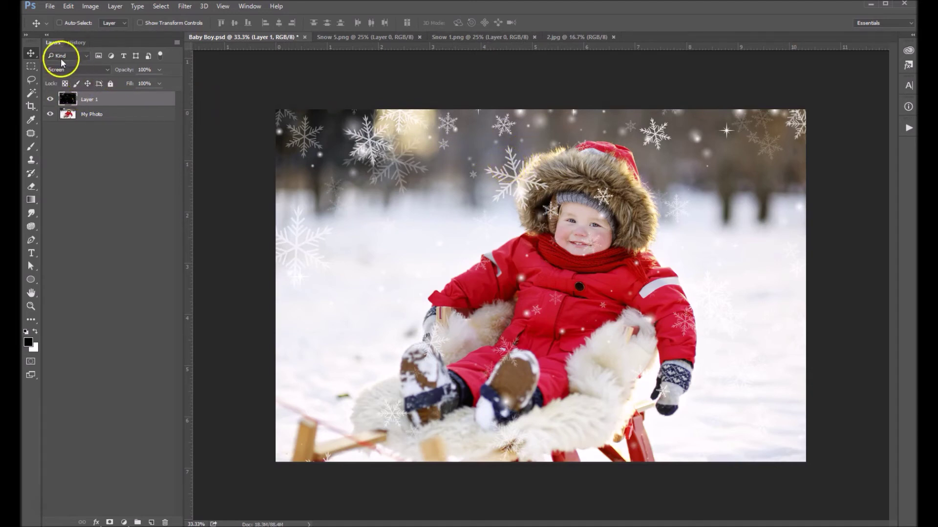
Scale the snowflake layer down to about 76% with Edit > Transform > Scale and apply it
click(89, 6)
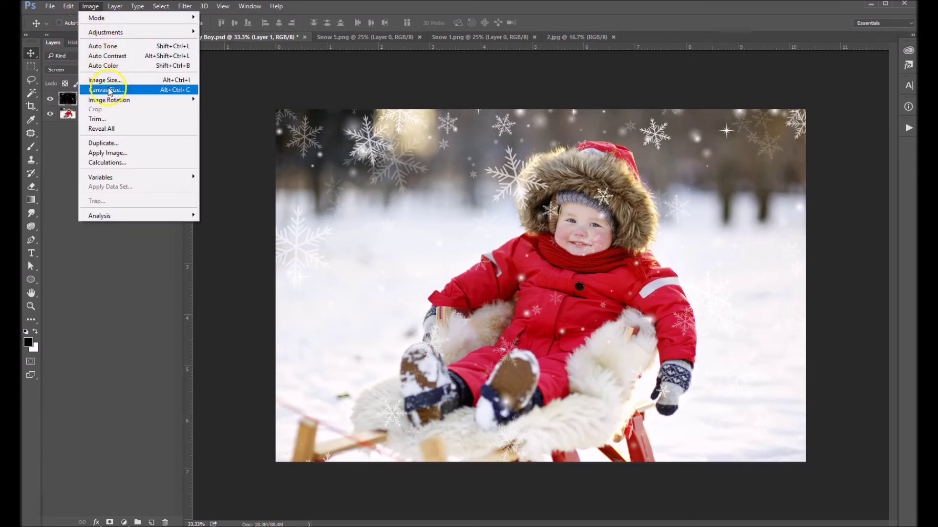
mouse_move(72, 6)
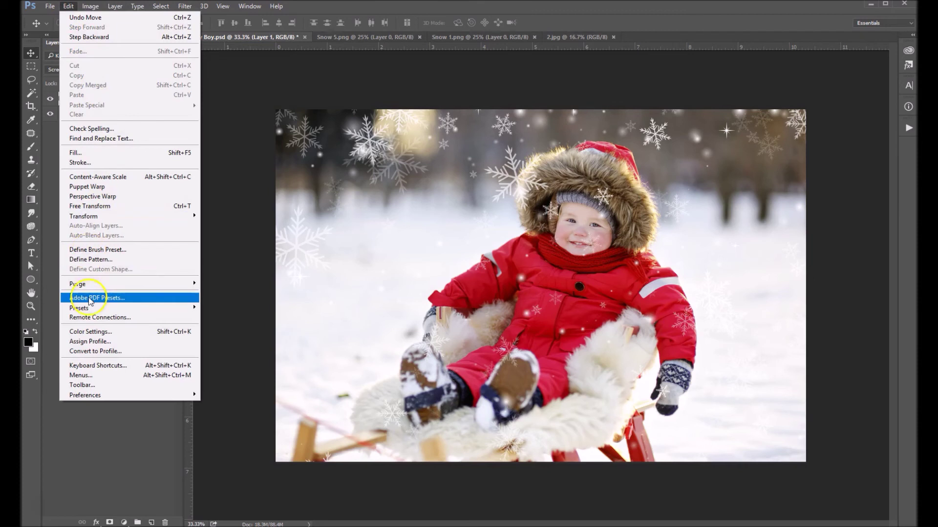
mouse_move(102, 221)
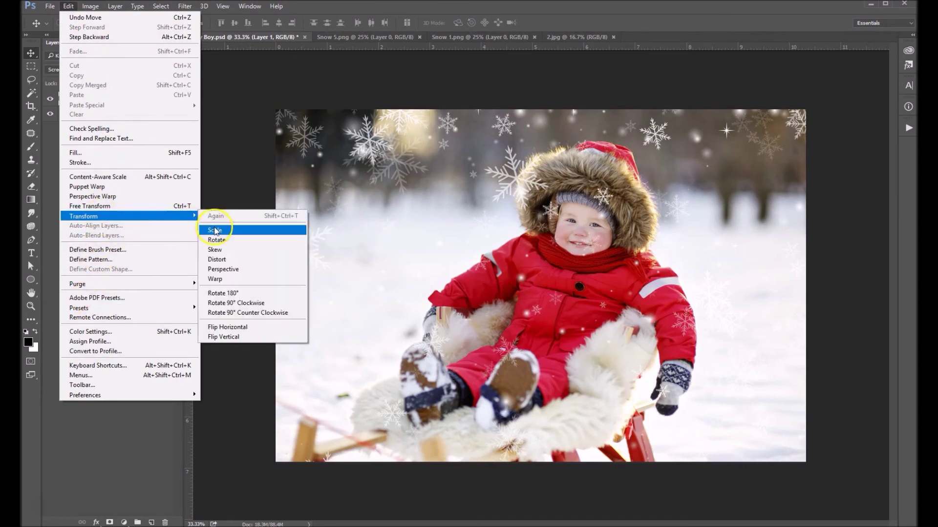
click(219, 226)
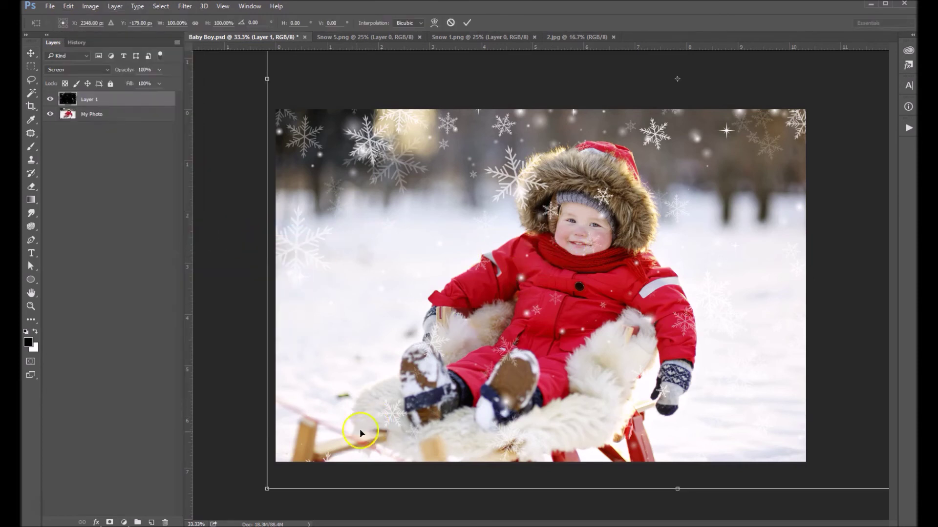
ctrl+alt+click(574, 278)
ctrl+alt+click(569, 277)
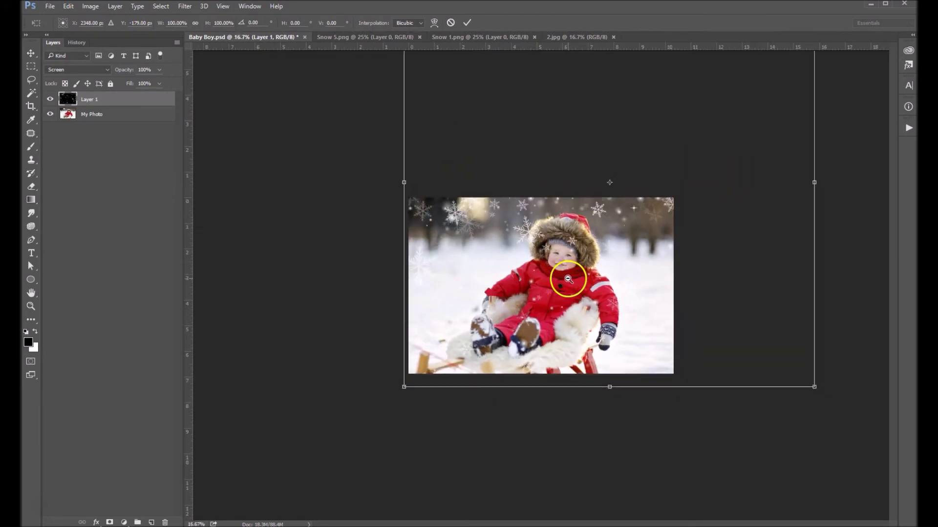
ctrl+alt+click(564, 276)
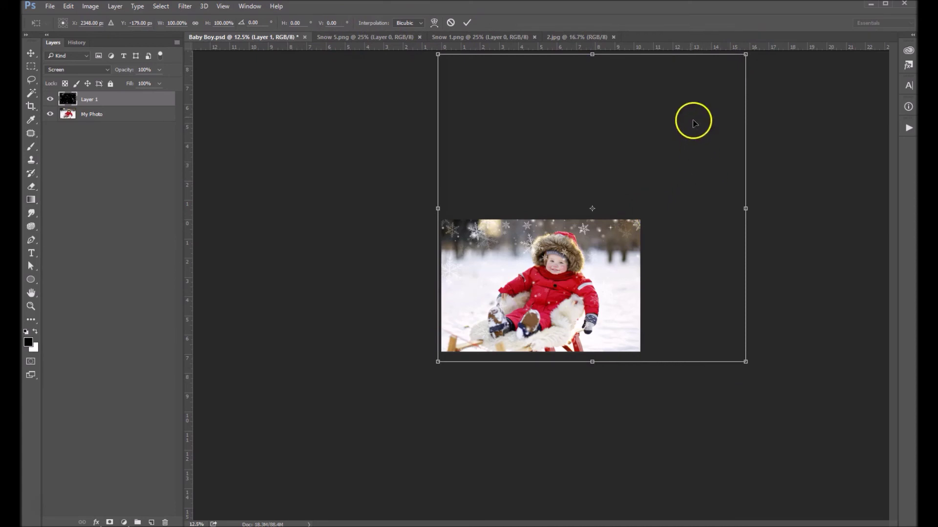
drag(745, 55, 682, 135)
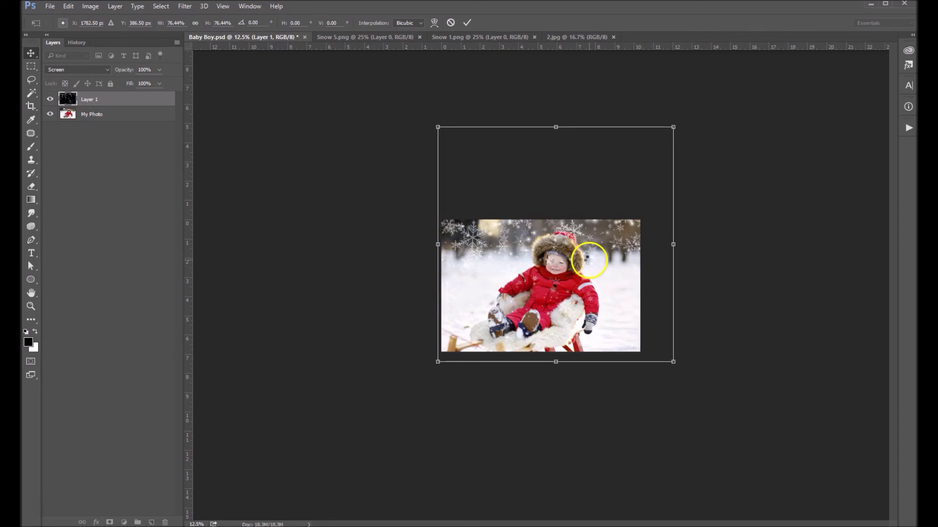
key(Return)
Zoom back in and drag the scaled snowflakes up and left over the red snowsuit
key(ctrl+plus)
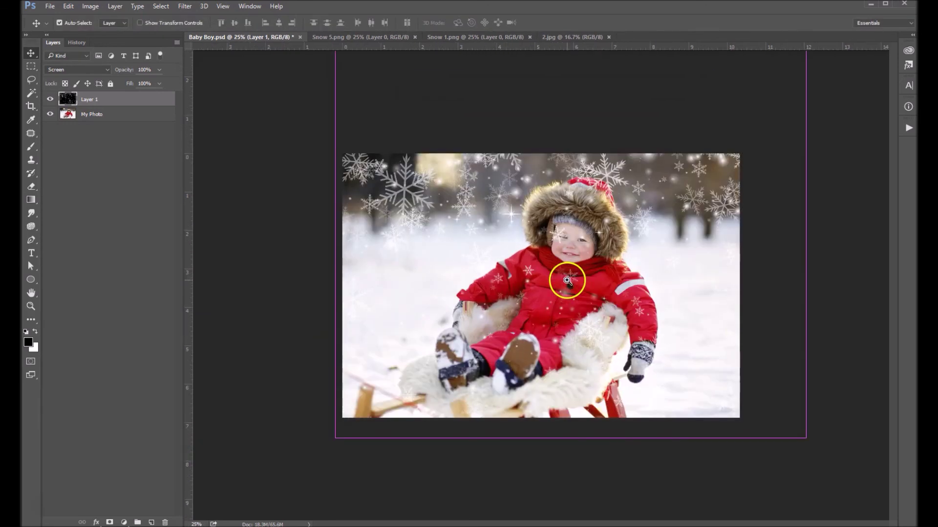
click(567, 281)
drag(646, 316, 606, 299)
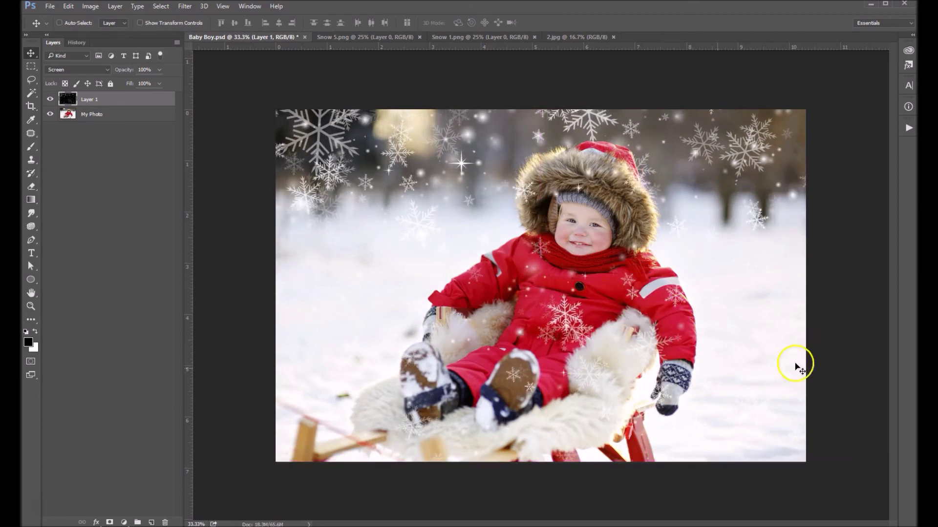